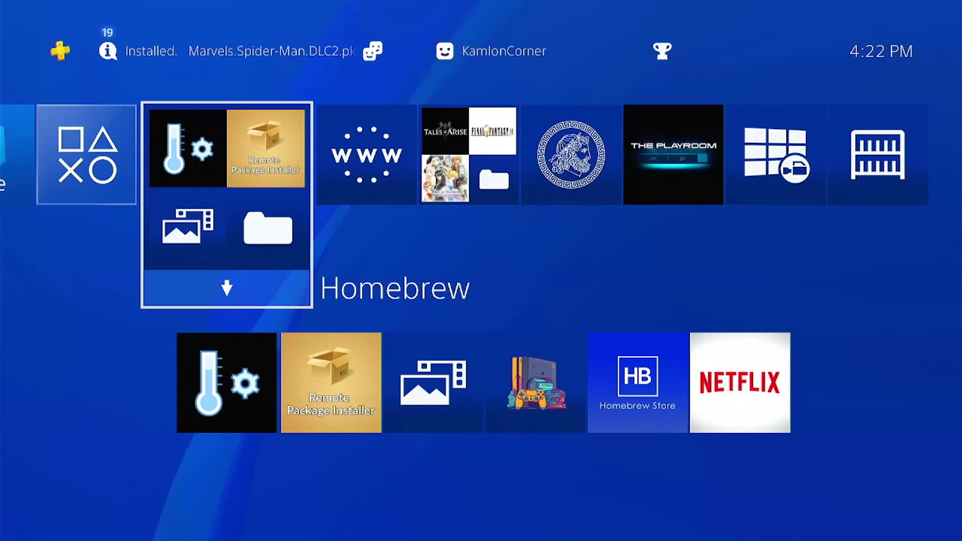
- In Network settings, turn on Connect to the Internet and begin a new internet connection setup
key("Up")
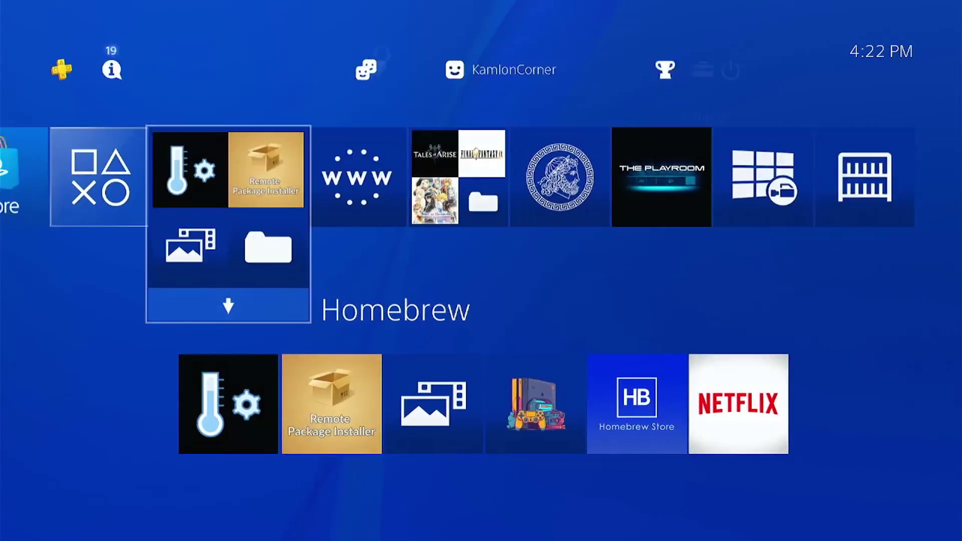
key("Left")
key("Return")
key("Down")
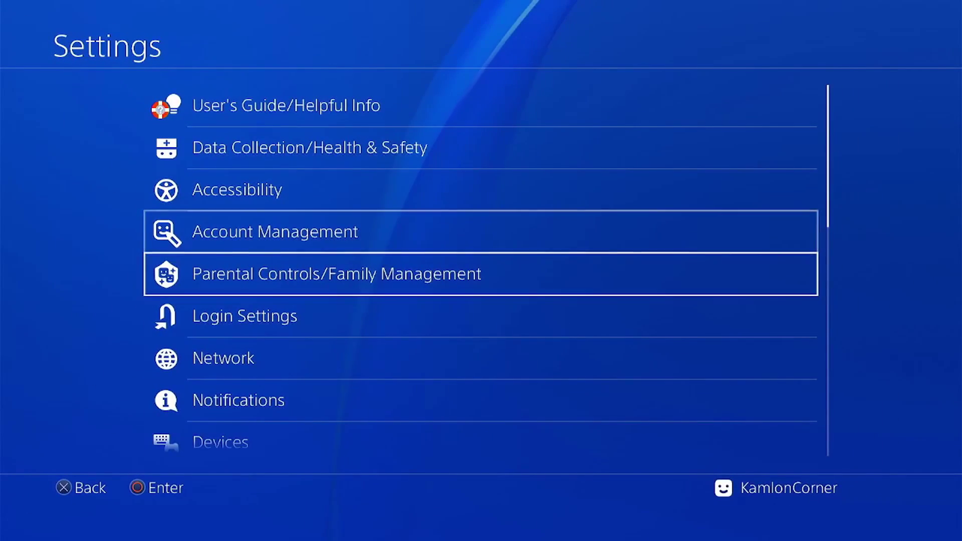
key("Down")
key("Down")
key("Return")
key("Down")
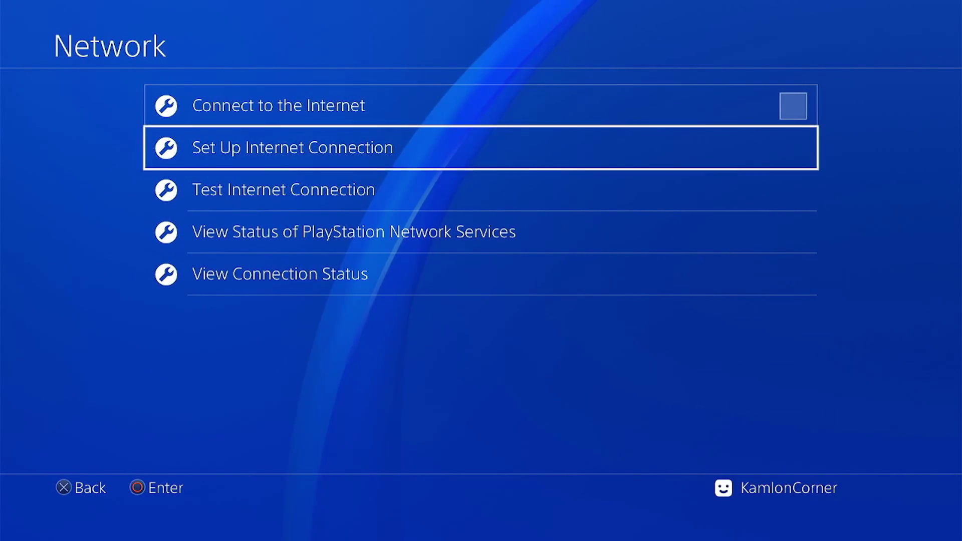
key("Return")
key("Return")
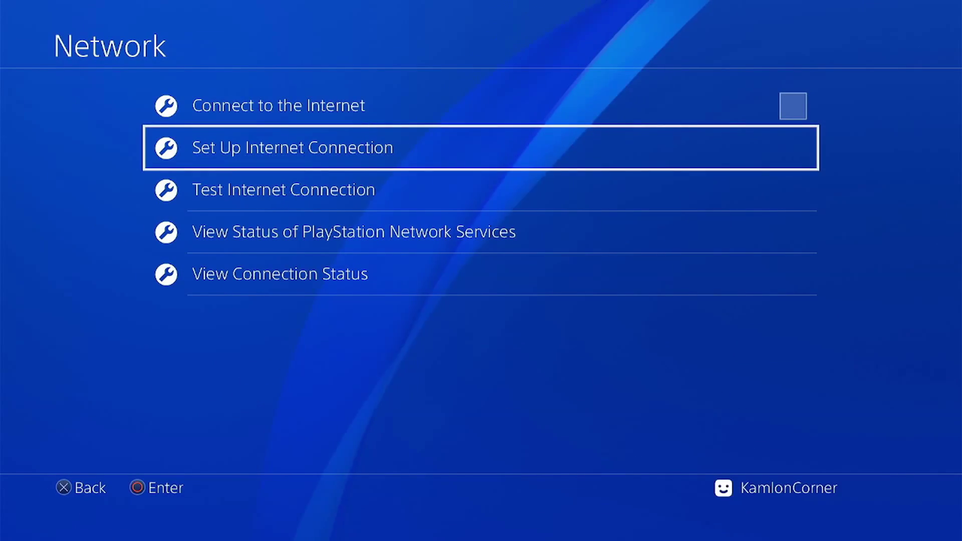
key("Return")
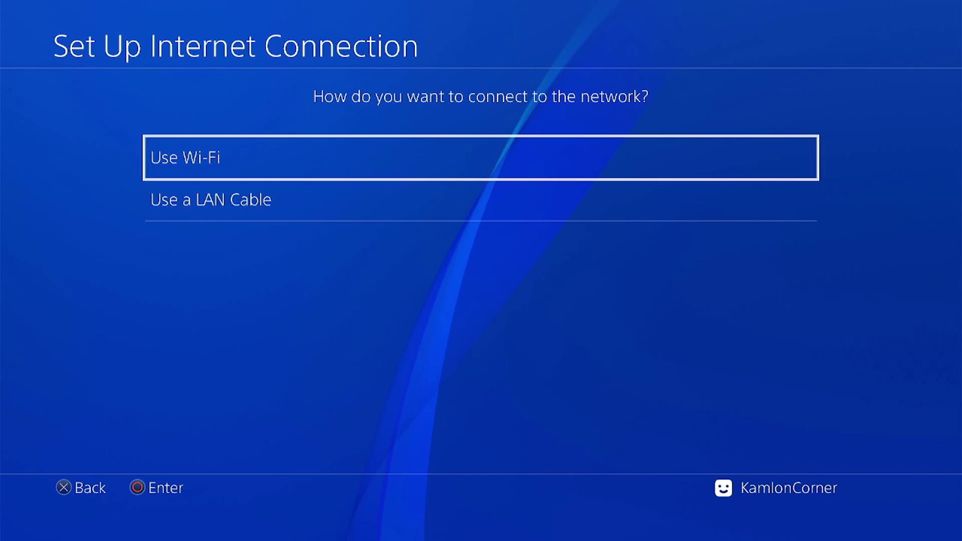
- Configure a custom Wi-Fi connection with automatic IP and manual primary DNS 62.210.38.117
key("Return")
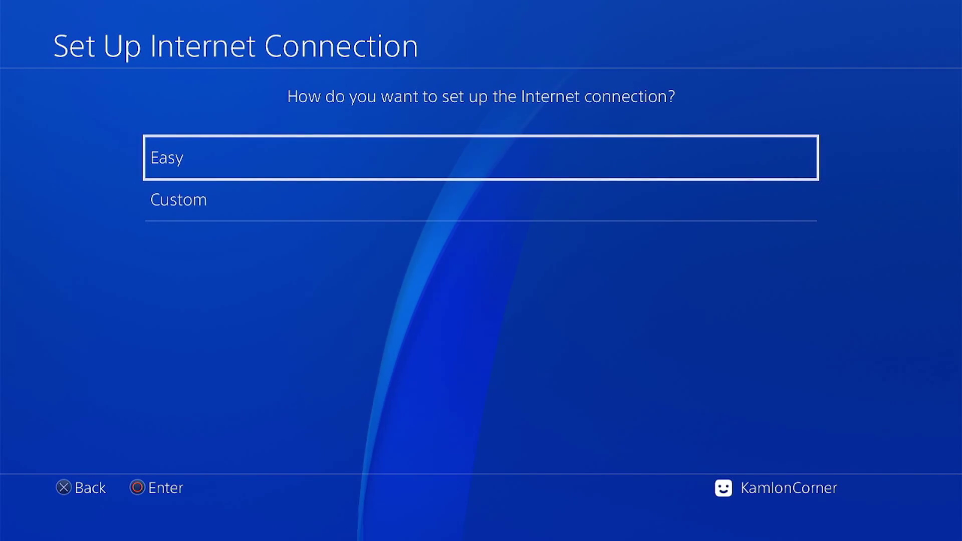
key("Down")
key("Return")
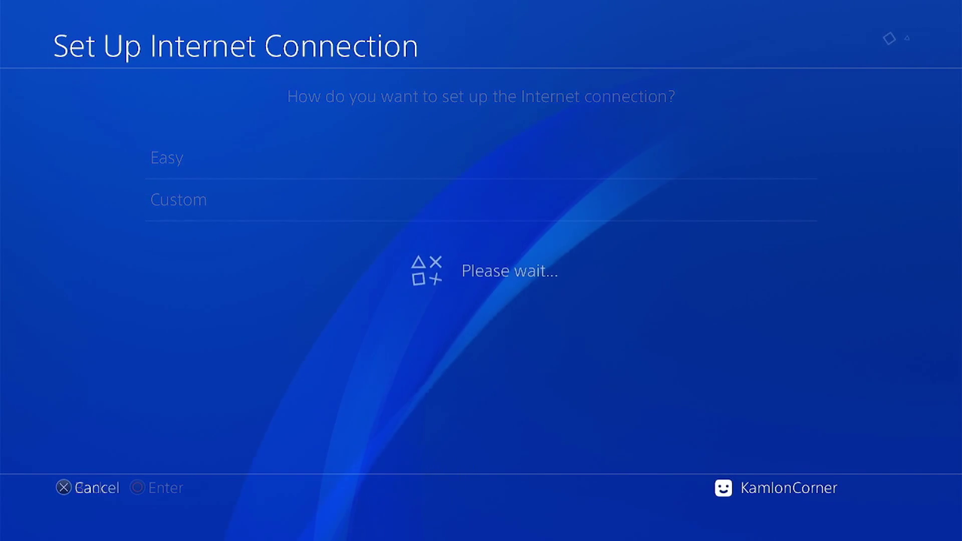
key("Return")
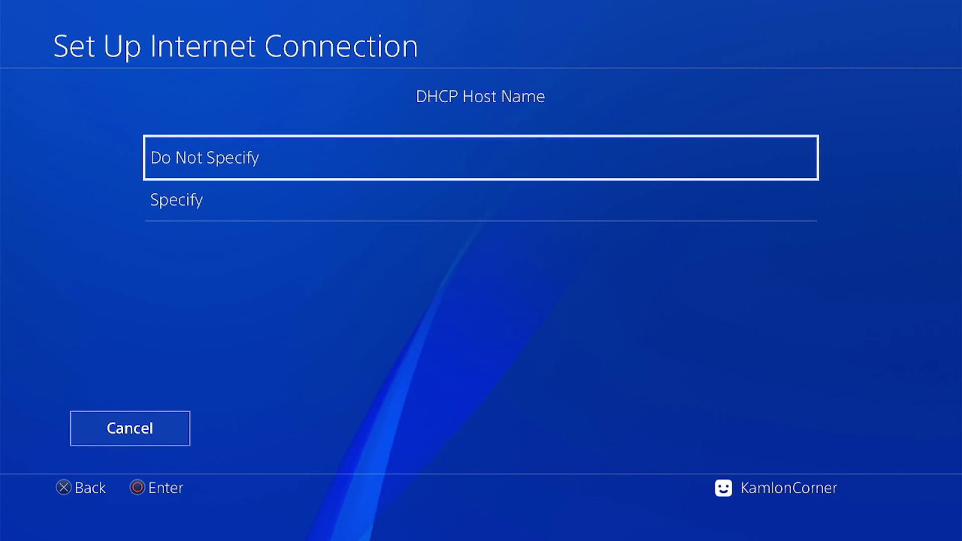
key("Return")
key("Down")
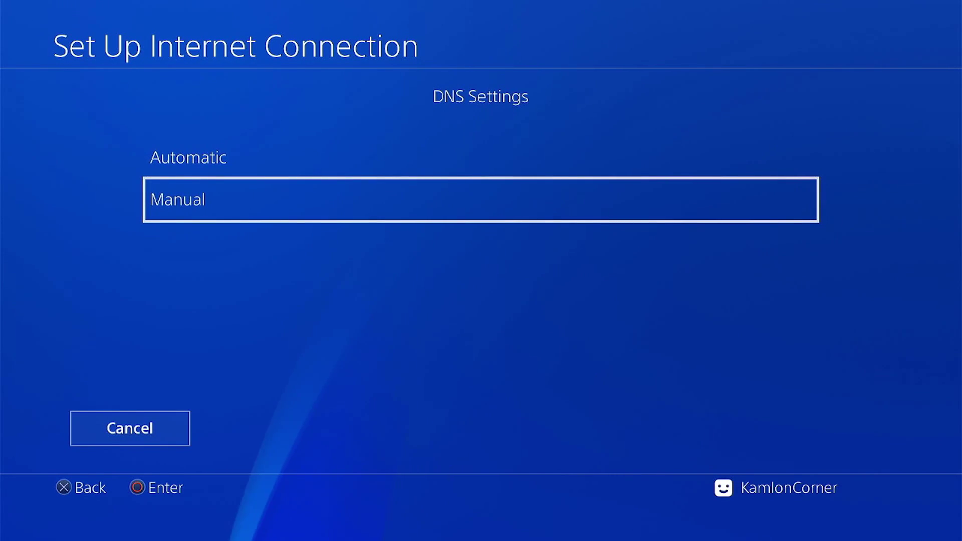
key("Return")
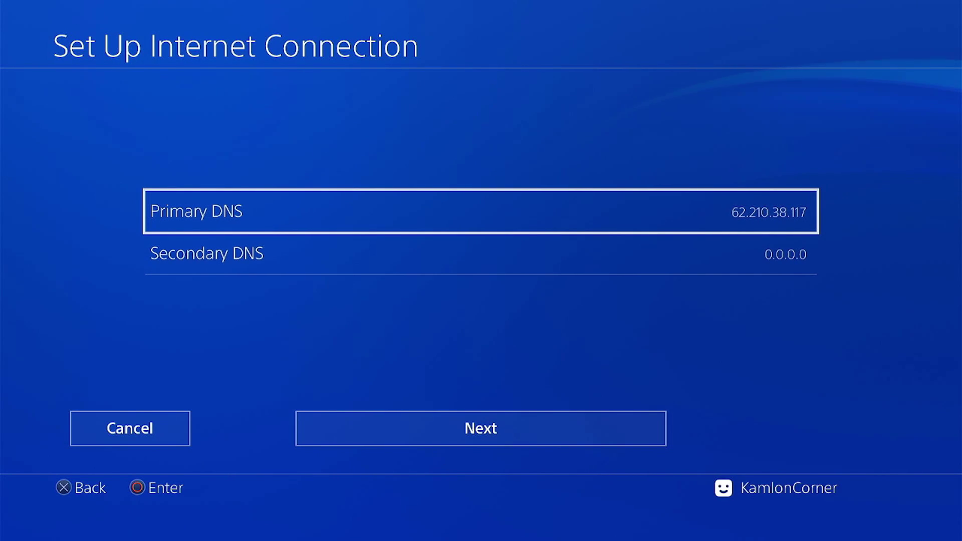
key("Down")
key("Down")
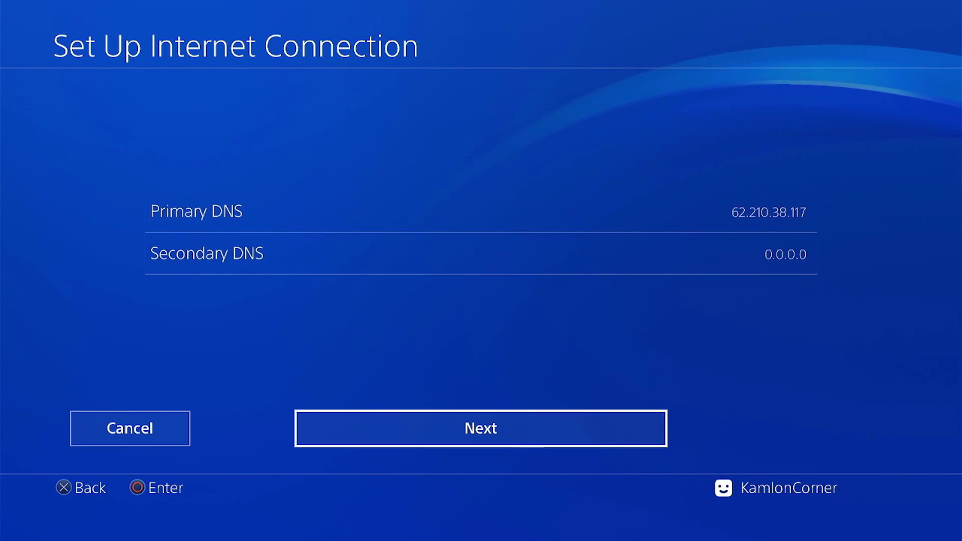
key("Return")
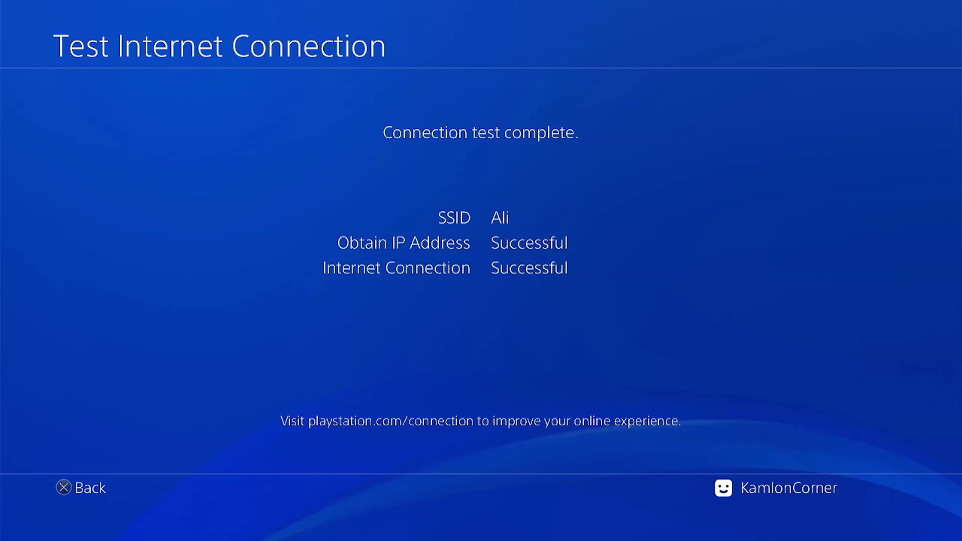
- Return to the home screen, launch the Internet Browser and close its current window
key("Escape")
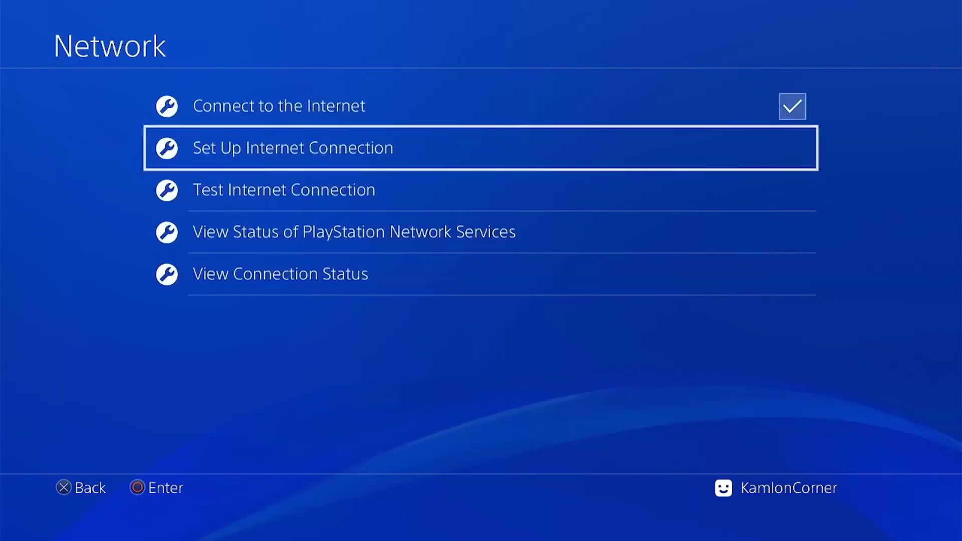
key("Escape")
key("Escape")
key("Down")
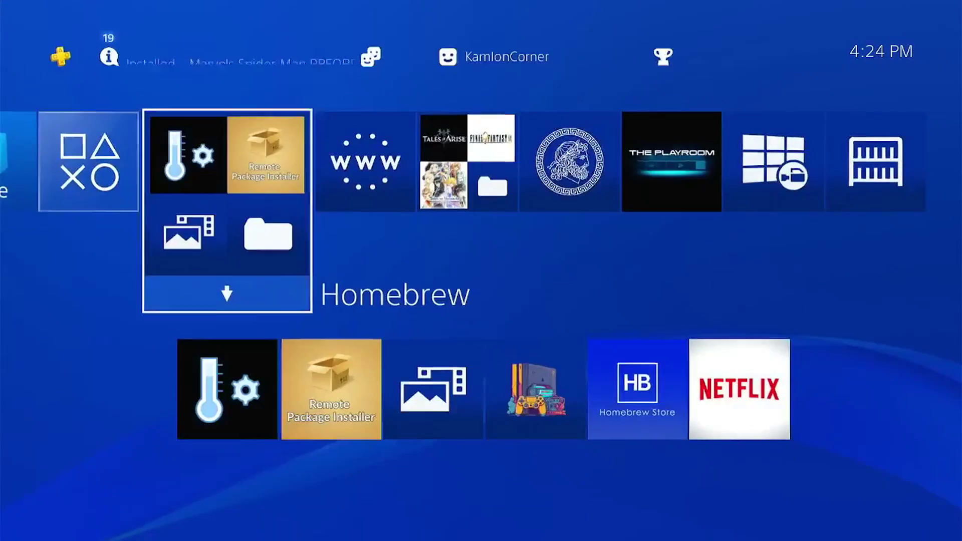
key("Right")
key("Return")
key("Menu")
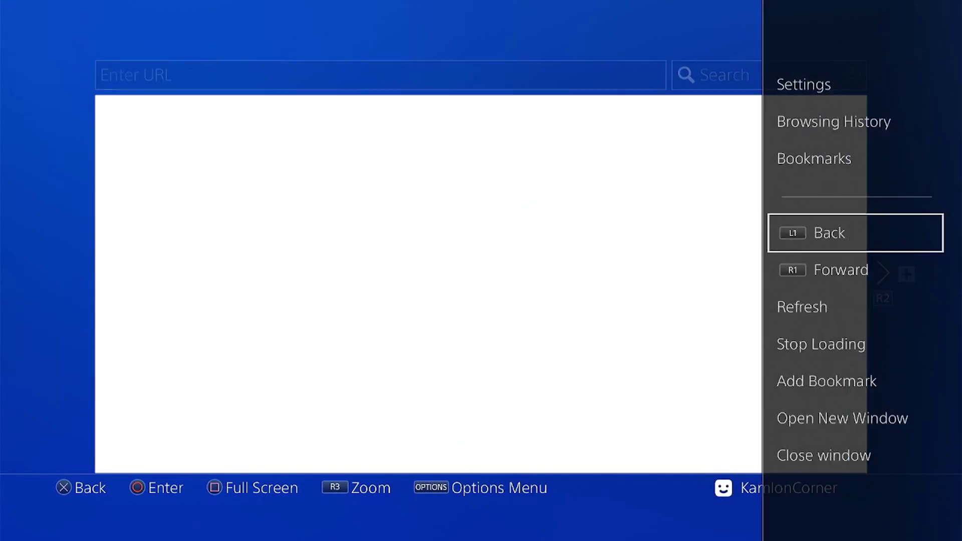
key("Down")
key("Down")
key("Down")
key("Down")
key("Down")
key("Down")
key("Return")
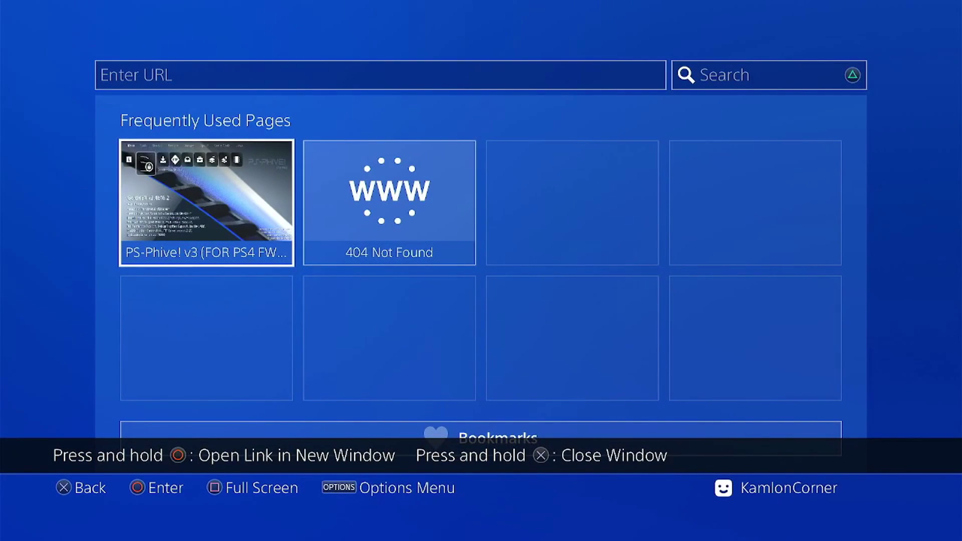
- In the browser settings, delete the cookies and clear the website data, confirming each
key("Menu")
key("Up")
key("Up")
key("Up")
key("Return")
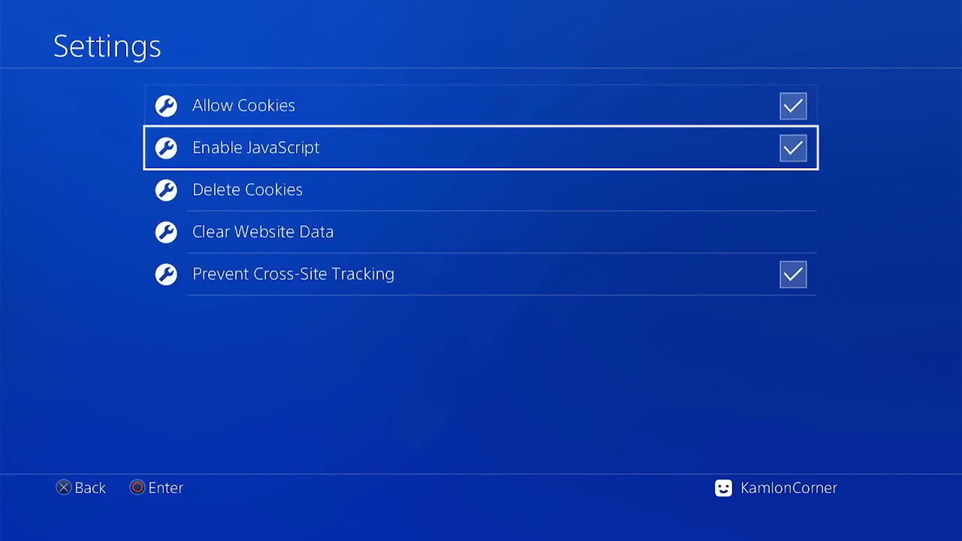
key("Down")
key("Return")
key("Return")
key("Down")
key("Return")
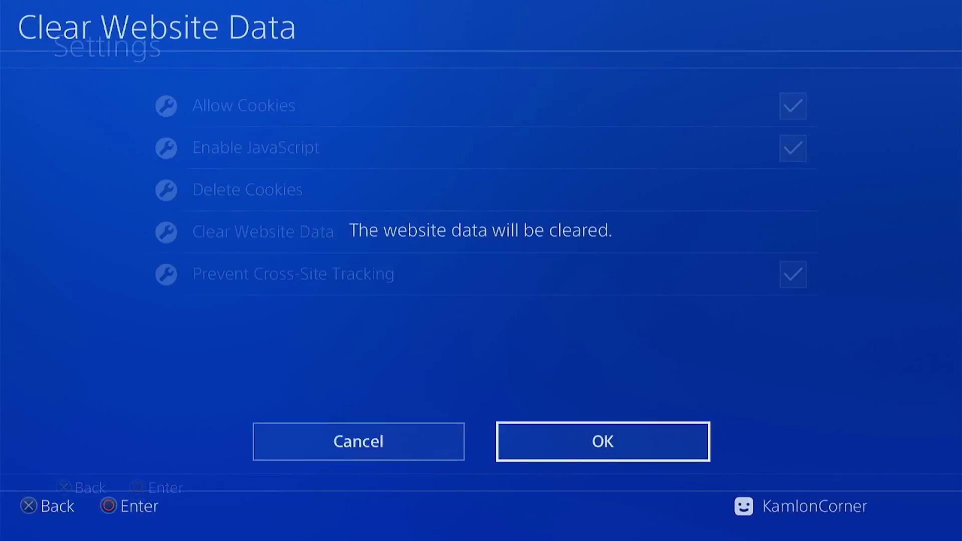
key("Return")
key("Escape")
key("Menu")
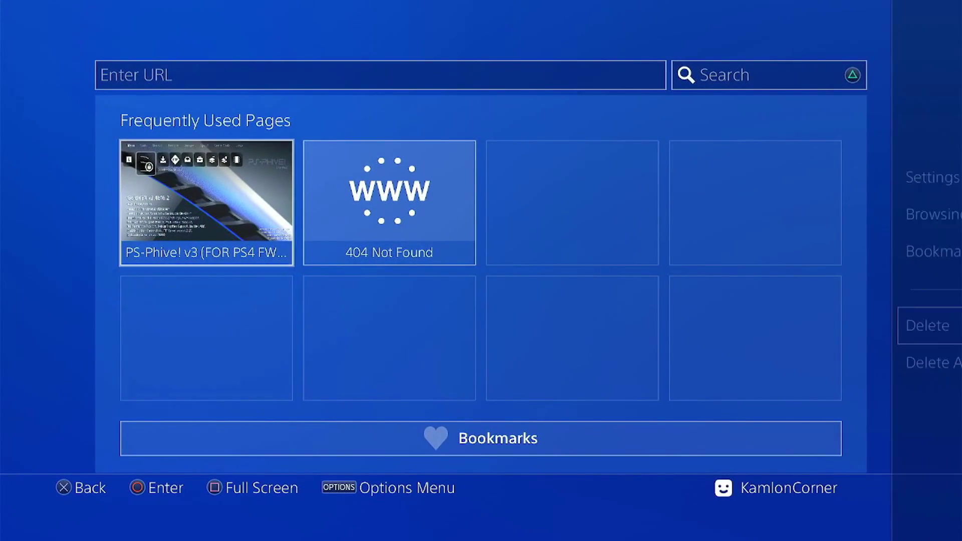
- Delete all Frequently Used Pages and load prb123.ir/v3/index.html in the browser
key("Down")
key("Return")
key("Return")
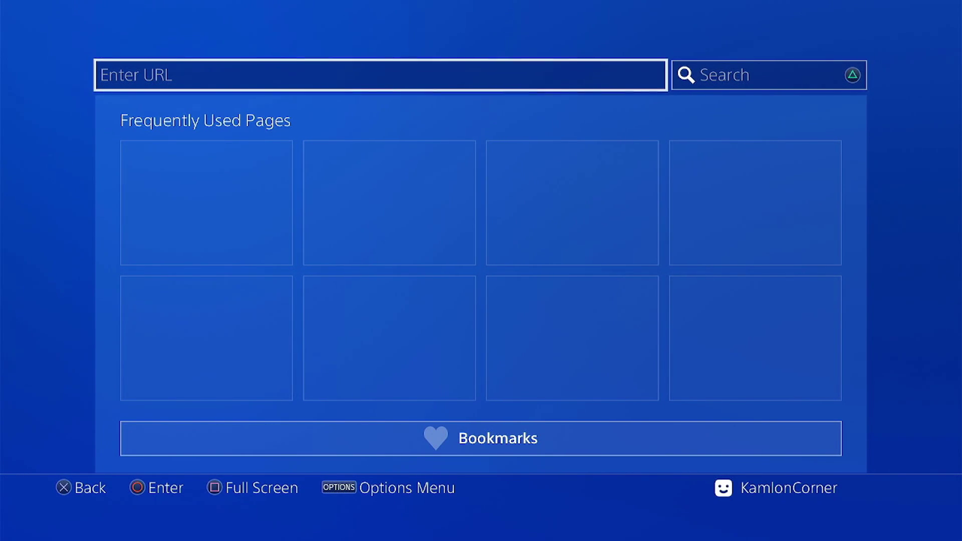
key("Return")
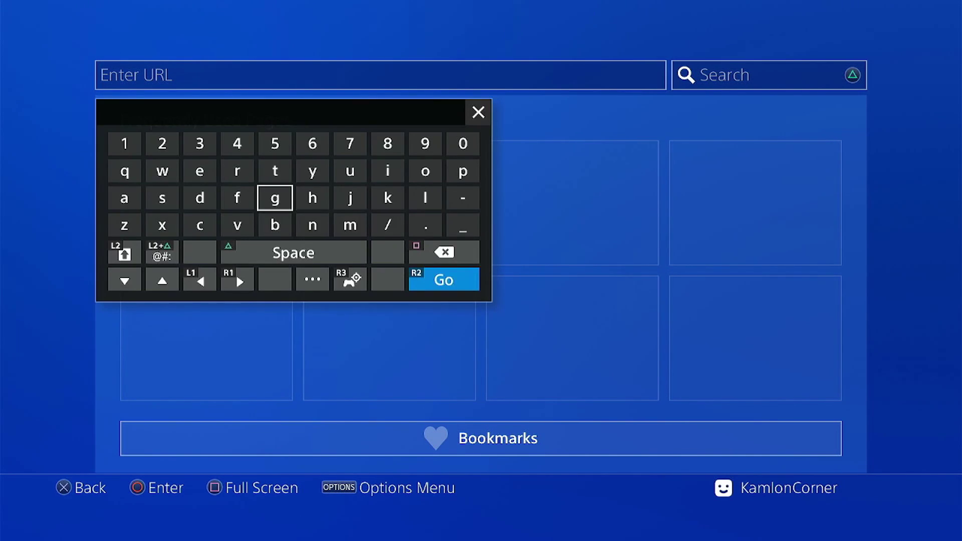
type("prb123.ir/v3/index")
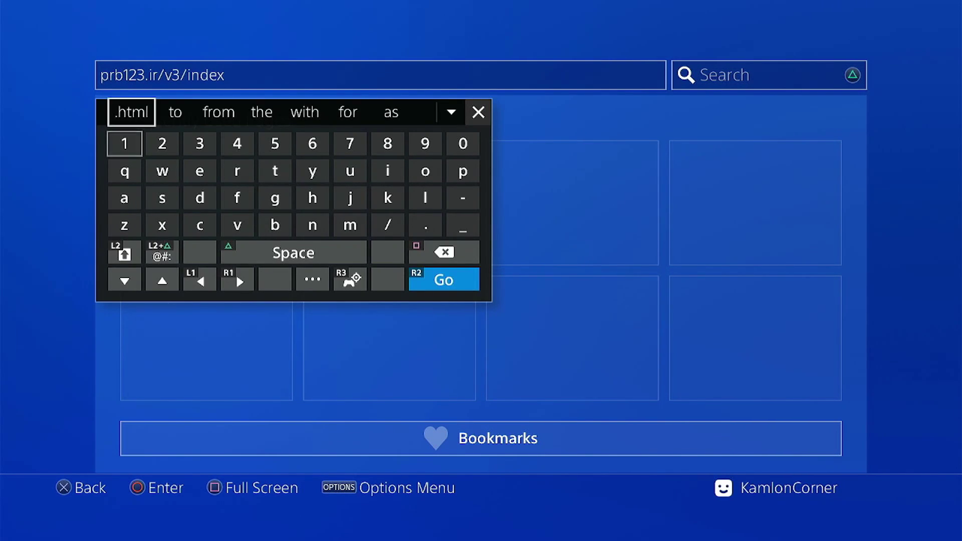
key("Return")
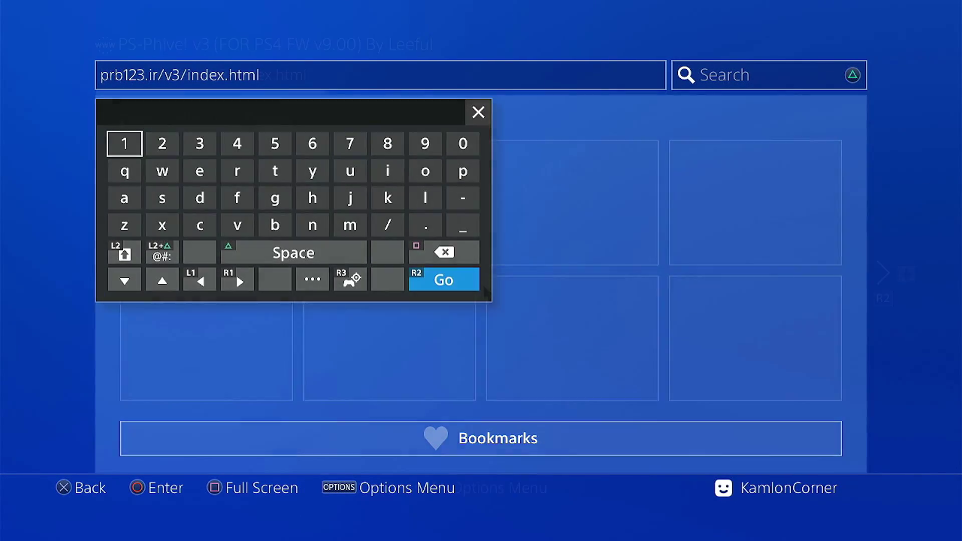
key("Return")
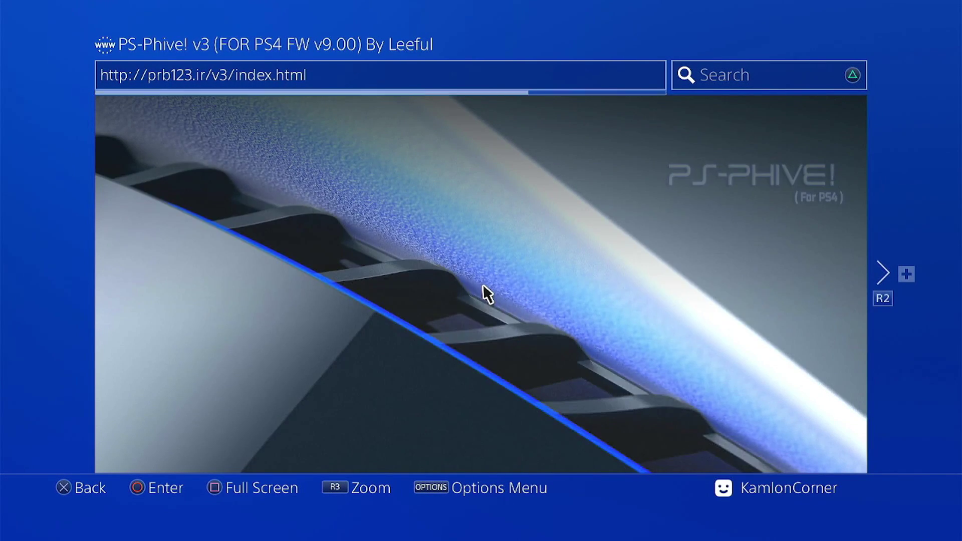
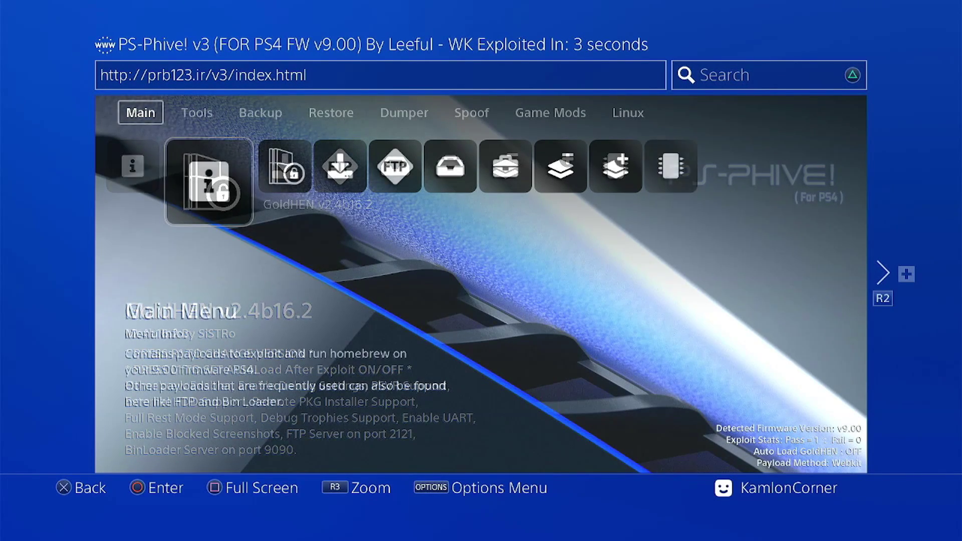
- Browse PS-Phive's Tools payloads, including the update tools such as Disable Updates
key("Right")
key("Down")
key("Right")
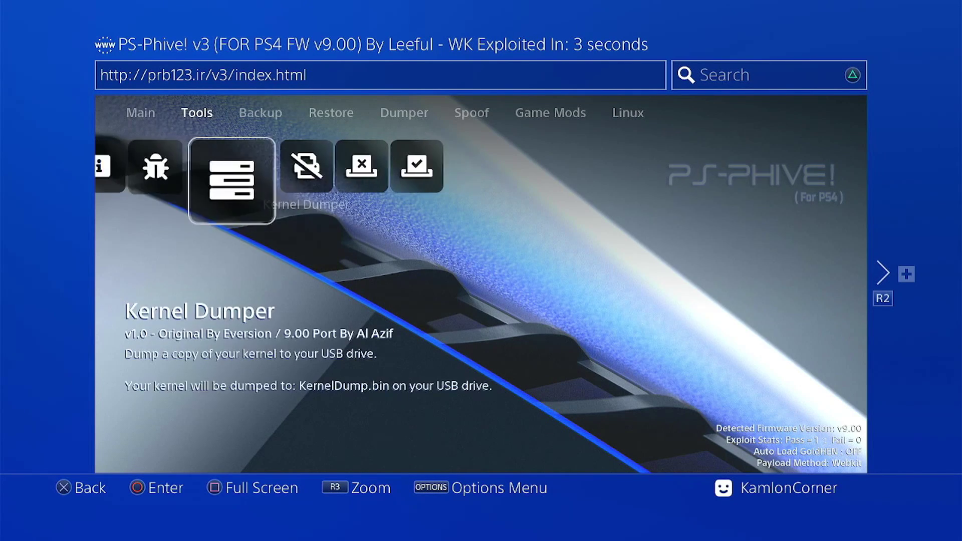
key("Right")
key("Right")
key("Right")
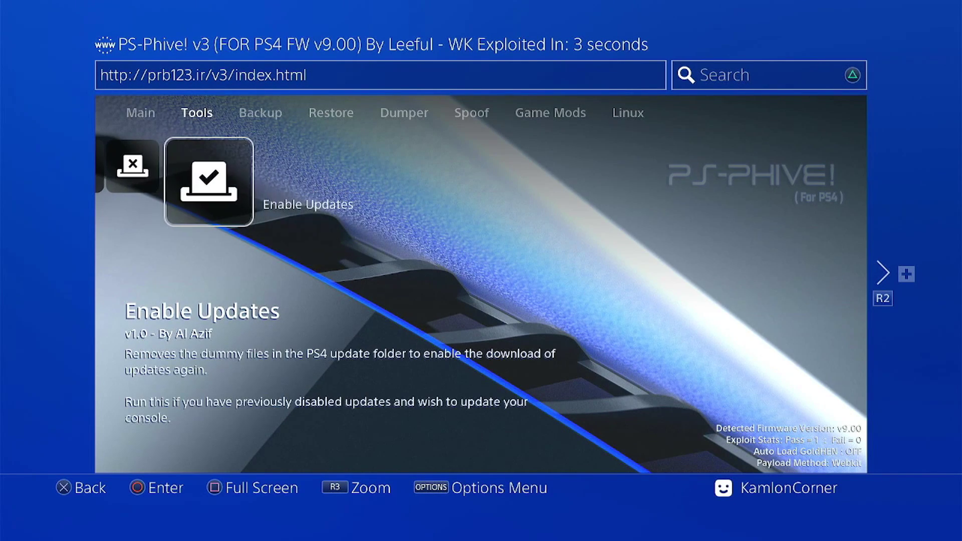
key("Left")
key("Up")
- Browse the Game Mods section through the GTA V, Expulsion, LTS and WildeModz menus to RDR2
key("Down")
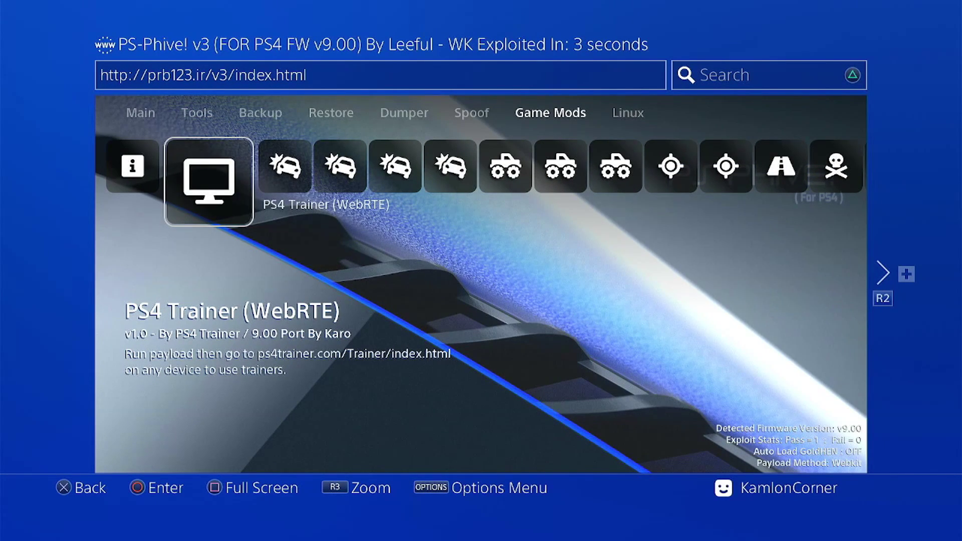
key("Right")
key("Right")
key("Right")
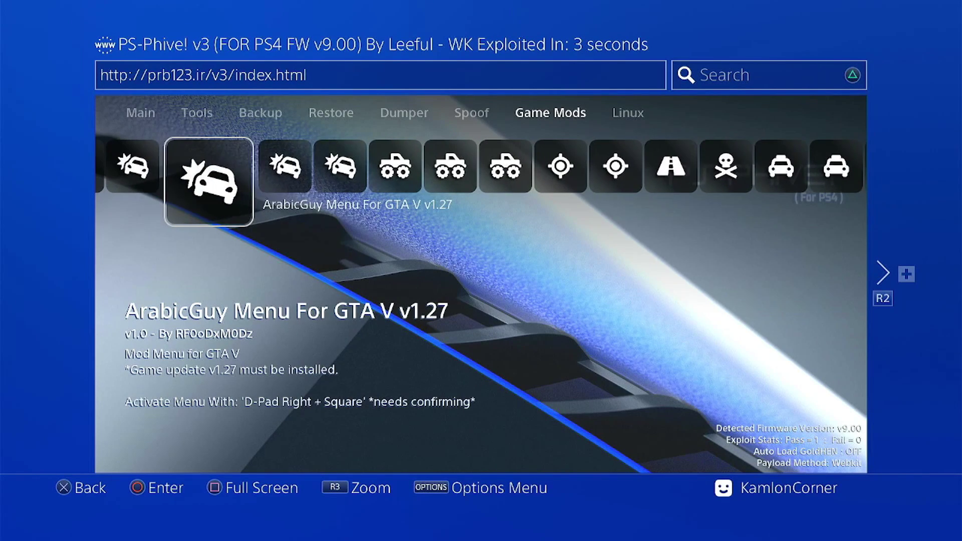
key("Right")
key("Right")
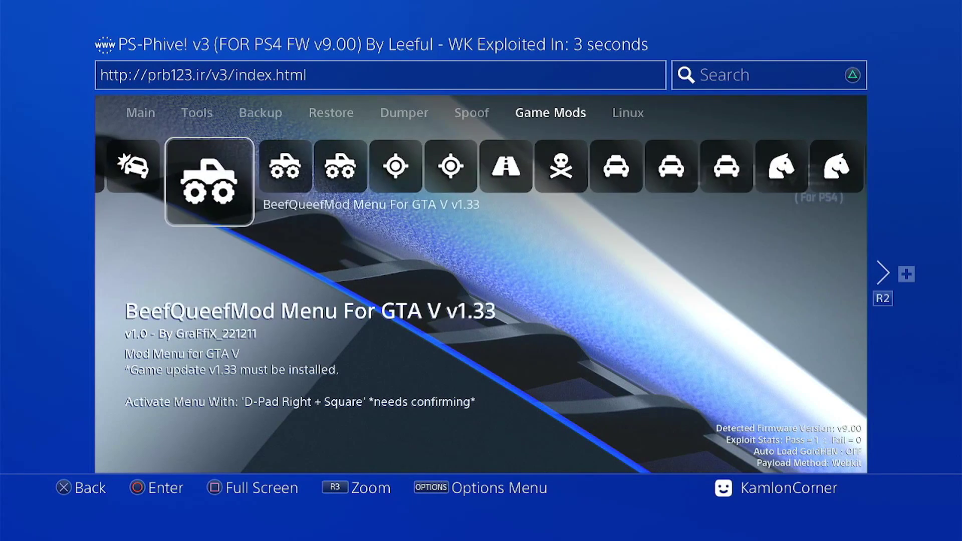
key("Right")
key("Right")
key("Right")
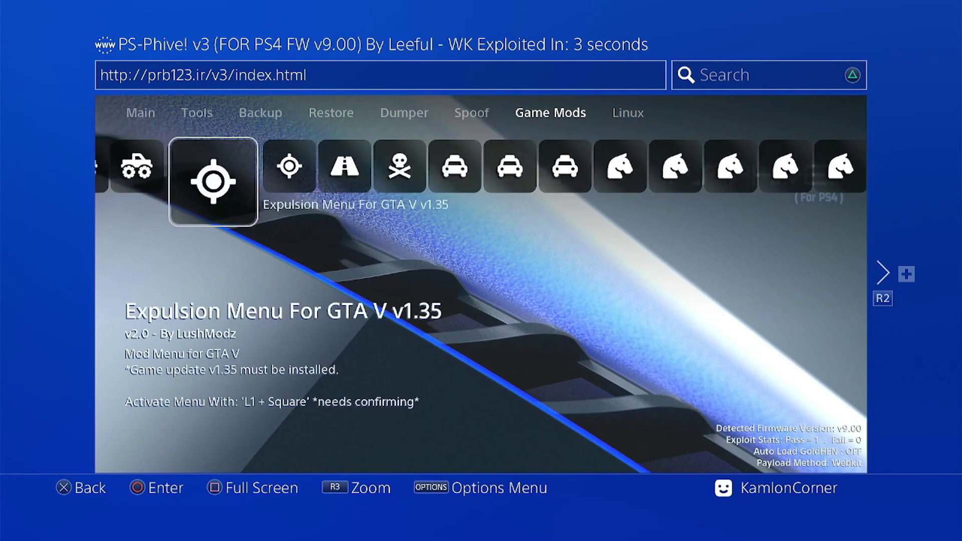
key("Right")
key("Right")
key("Right")
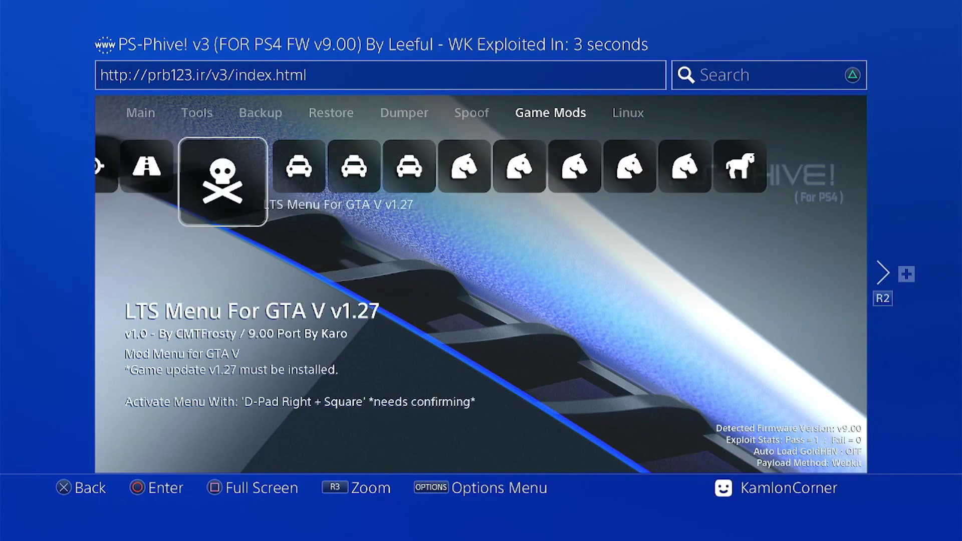
key("Right")
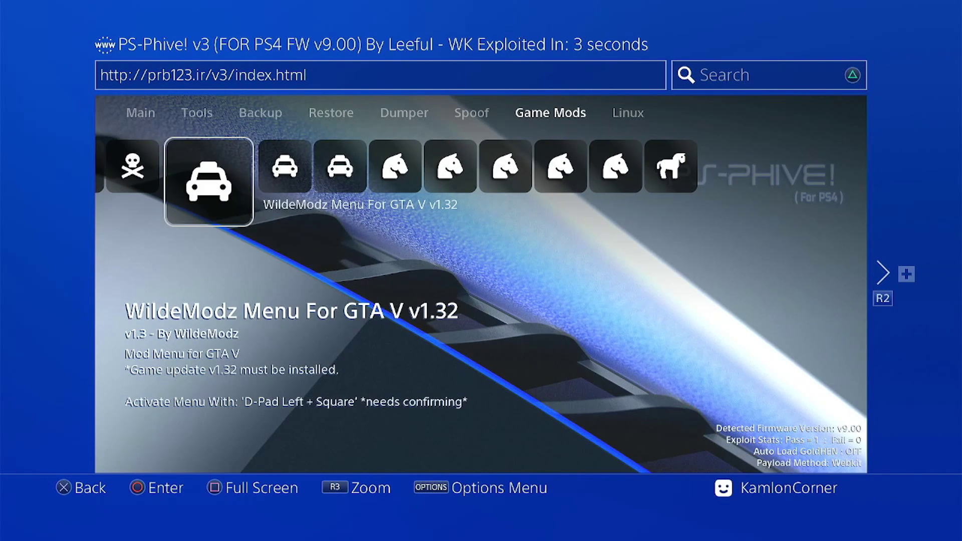
key("Right")
key("Right")
key("Right")
key("Right")
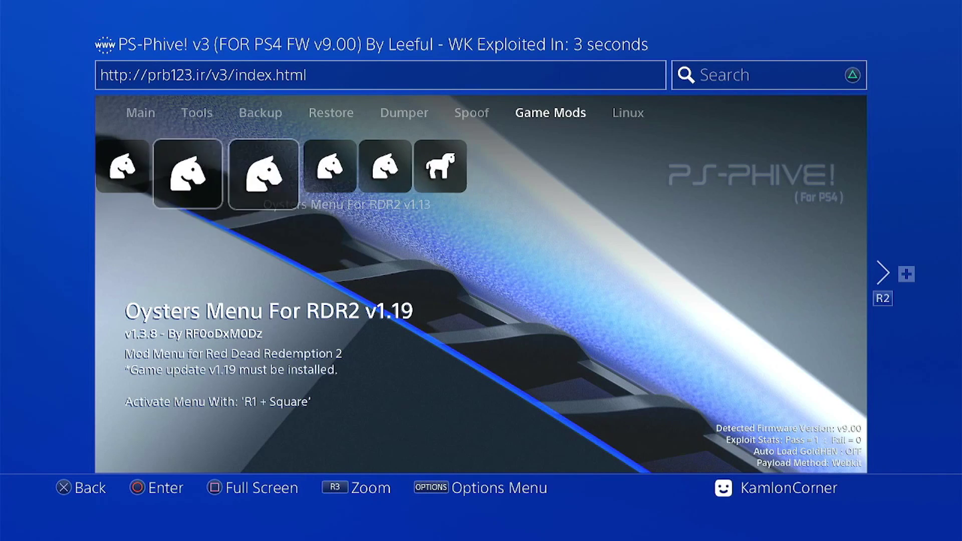
key("Right")
key("Right")
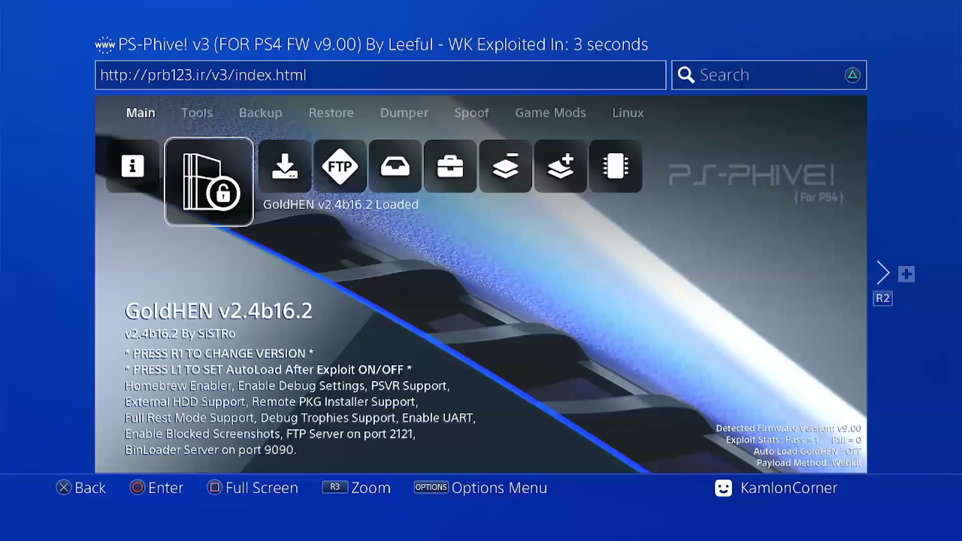
- Select GoldHEN version v2.4b16.2 from the version list
key("R1")
key("Down")
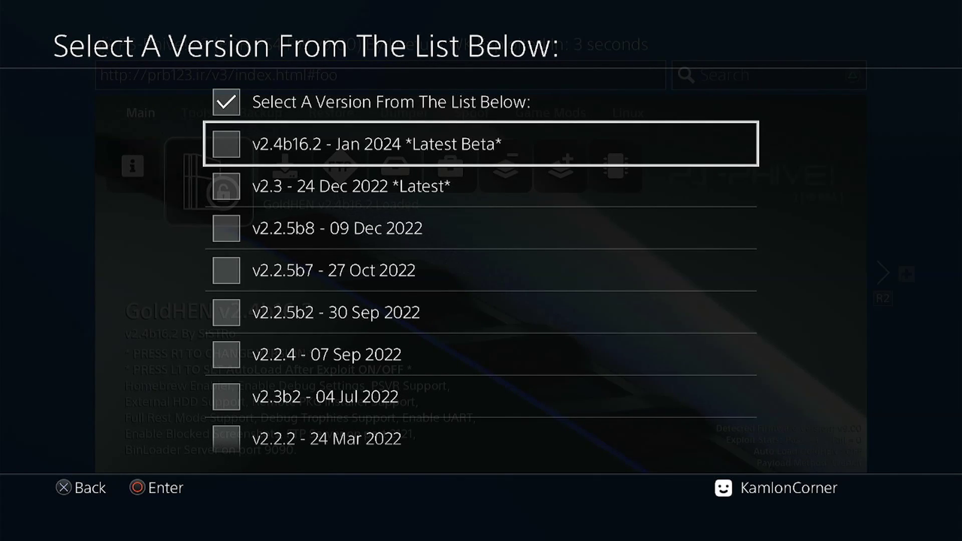
key("Return")
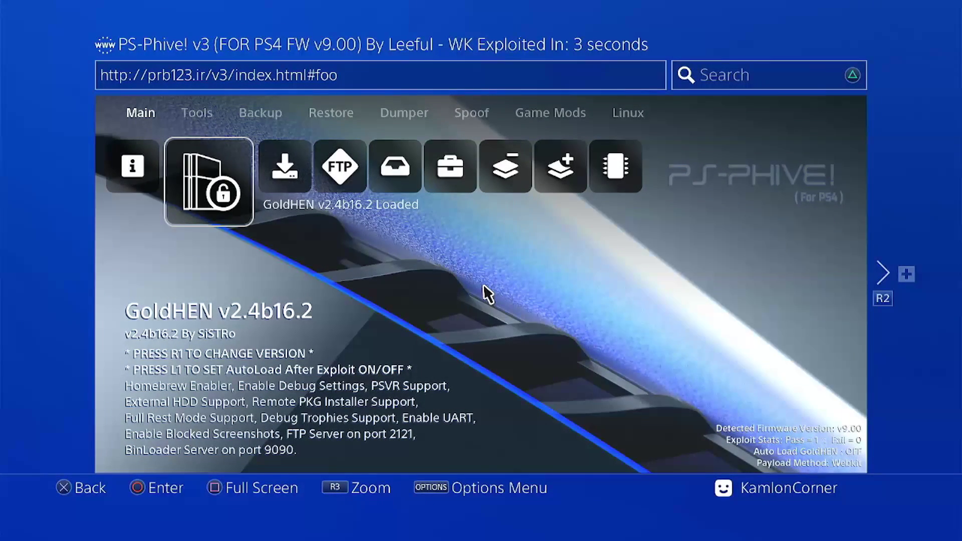
- Set Auto Load GoldHEN After Kernel Exploit to ON
key("L1")
key("Down")
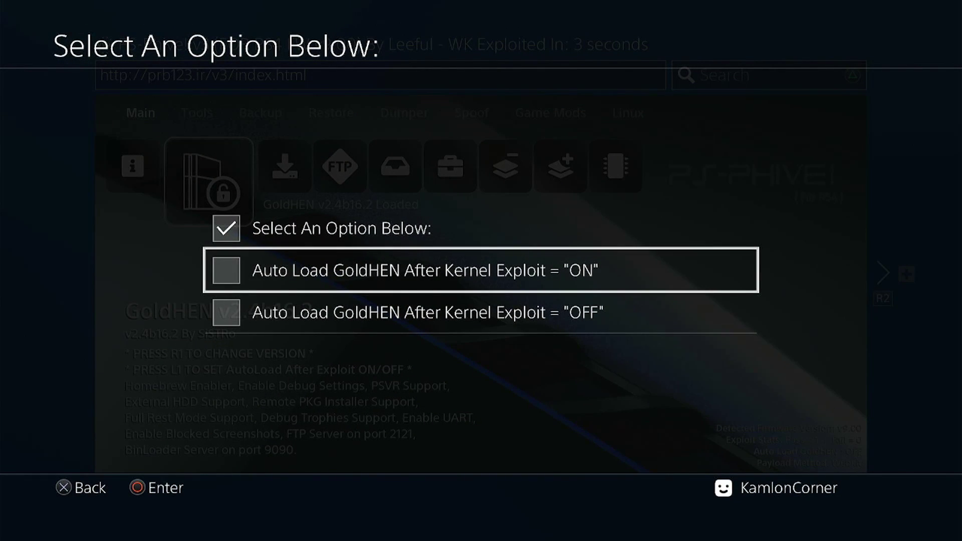
key("Return")
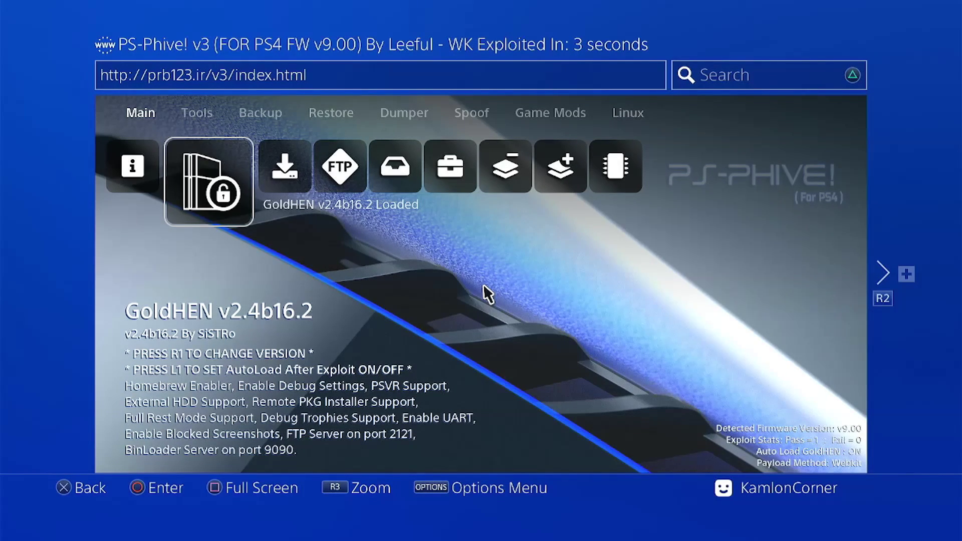
- Close the PS-Phive page window
key("Menu")
key("Down")
key("Down")
key("Down")
key("Down")
key("Down")
key("Return")
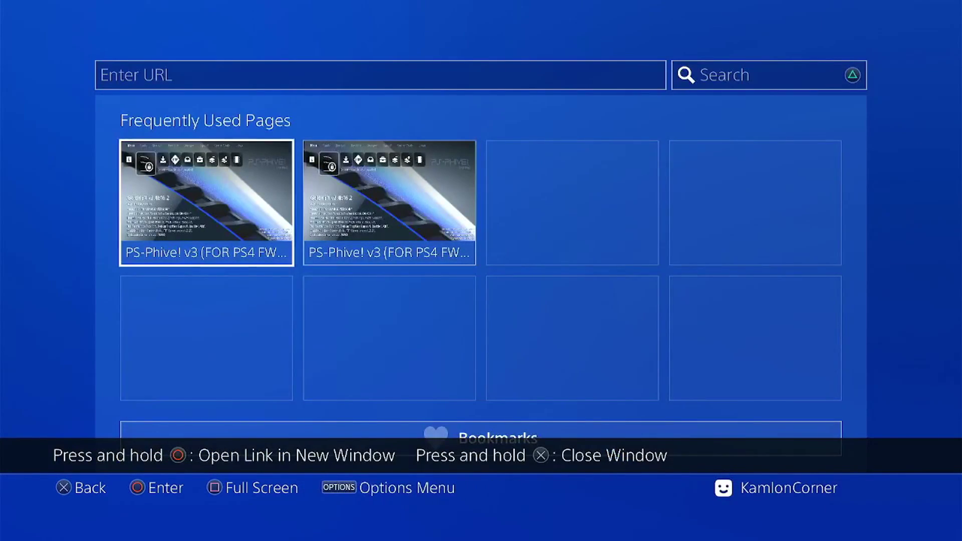
- In browser settings, delete the cookies and clear the website data, confirming each
key("Menu")
key("Up")
key("Up")
key("Up")
key("Return")
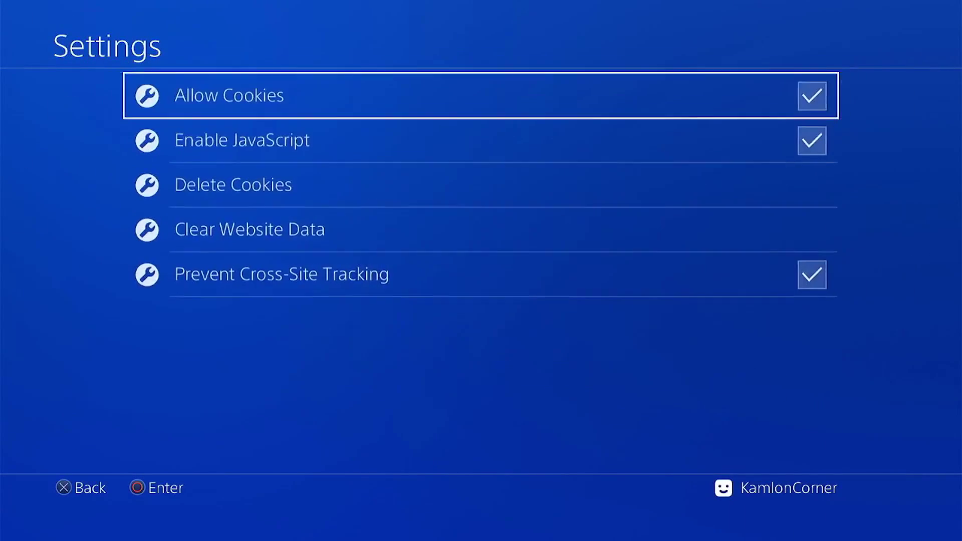
key("Down")
key("Down")
key("Return")
key("Return")
key("Down")
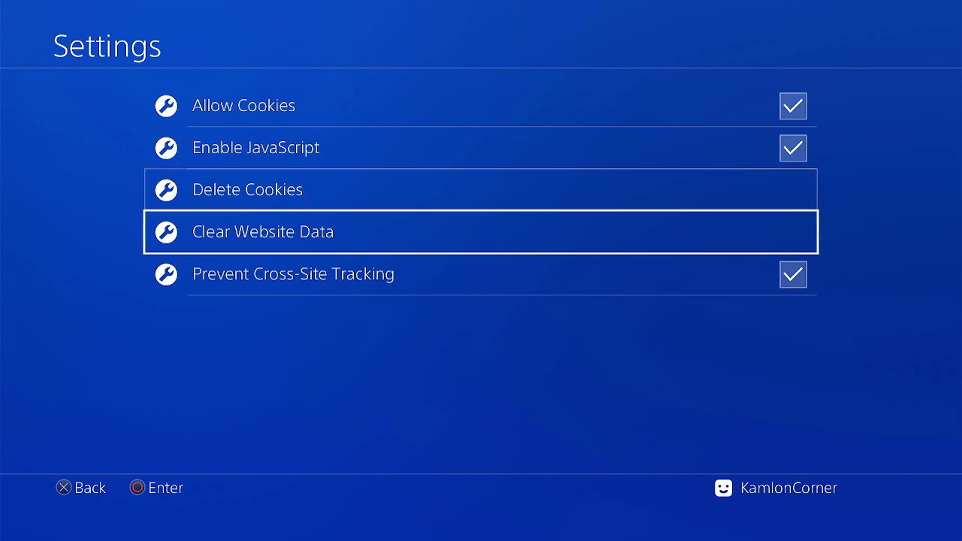
key("Return")
- Choose Delete All for the Frequently Used Pages, bringing up the confirmation
key("Return")
key("Escape")
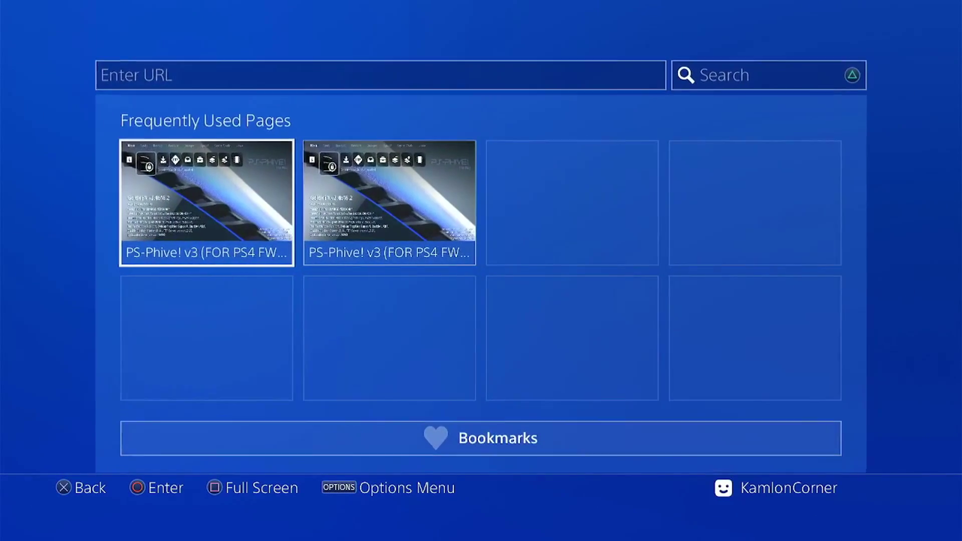
key("Menu")
key("Down")
key("Return")
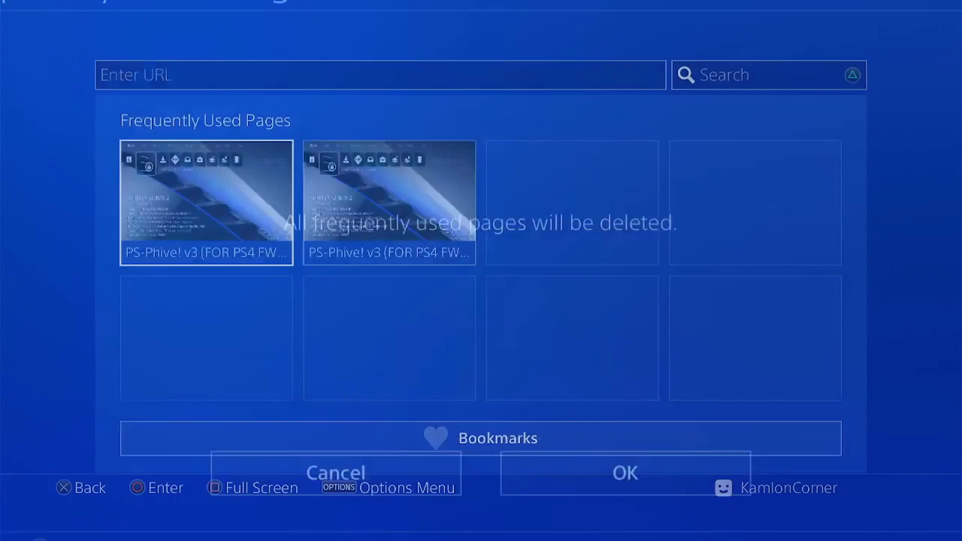
key("Return")
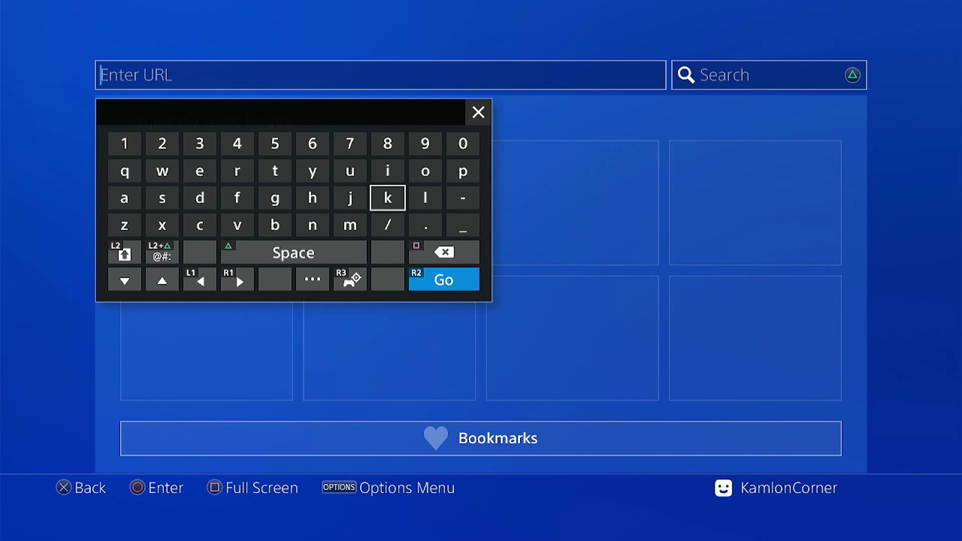
- Confirm clearing frequently used pages and load Karo Host at karo218.ir using the keyboard suggestion
type("k")
key("Left")
key("Left")
key("Left")
key("Left")
key("Left")
key("Left")
key("Left")
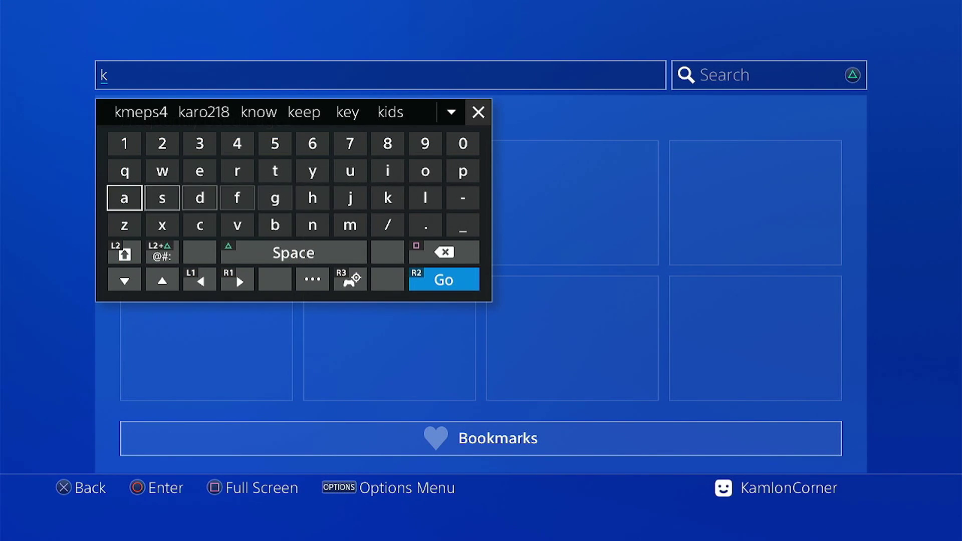
type("a")
key("Right")
key("Up")
key("Up")
key("Up")
key("Return")
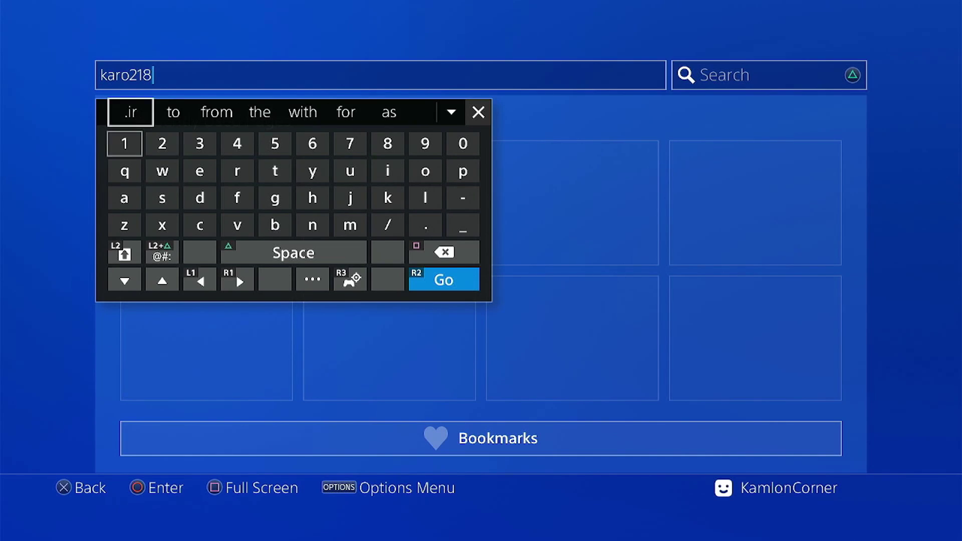
key("Return")
key("Return")
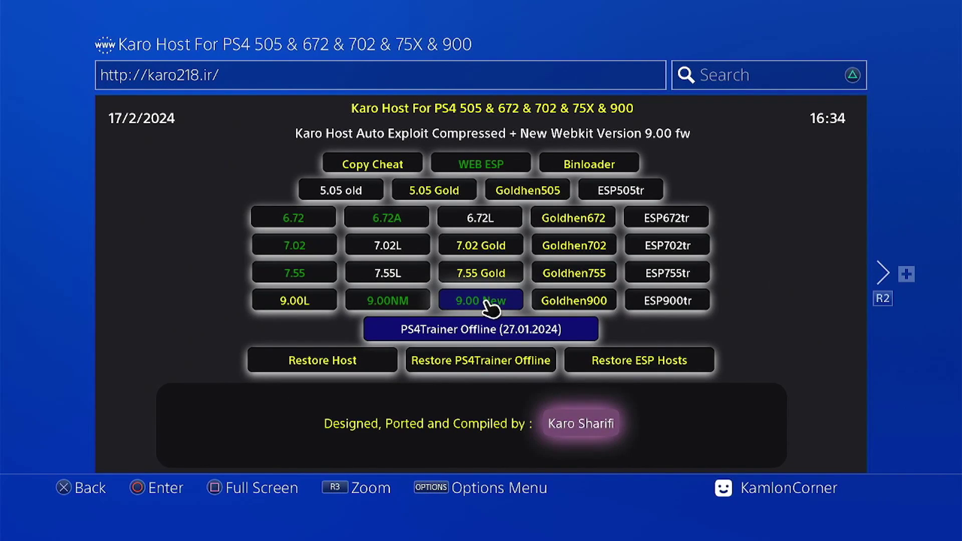